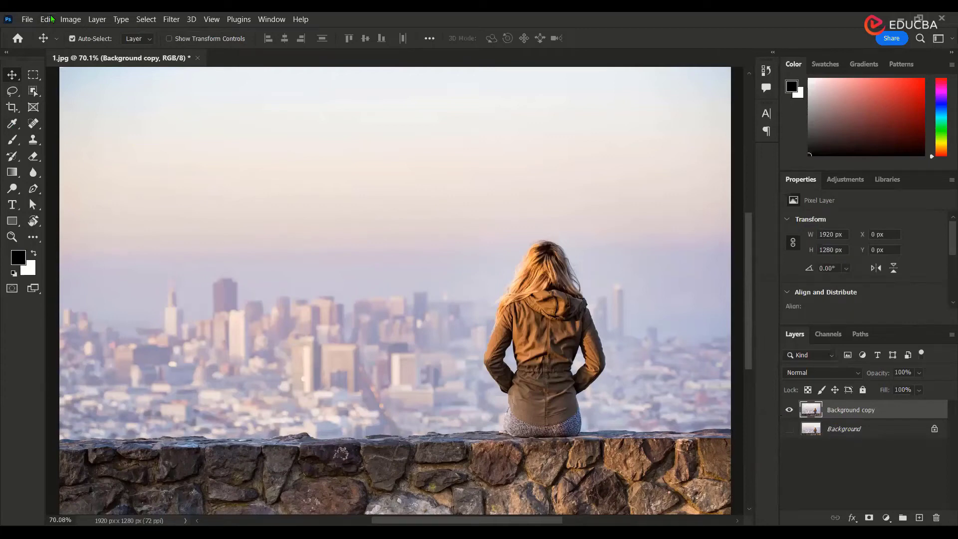
Open the Edit menu over the cityscape photo 1.jpg to reach Sky Replacement.
click(48, 19)
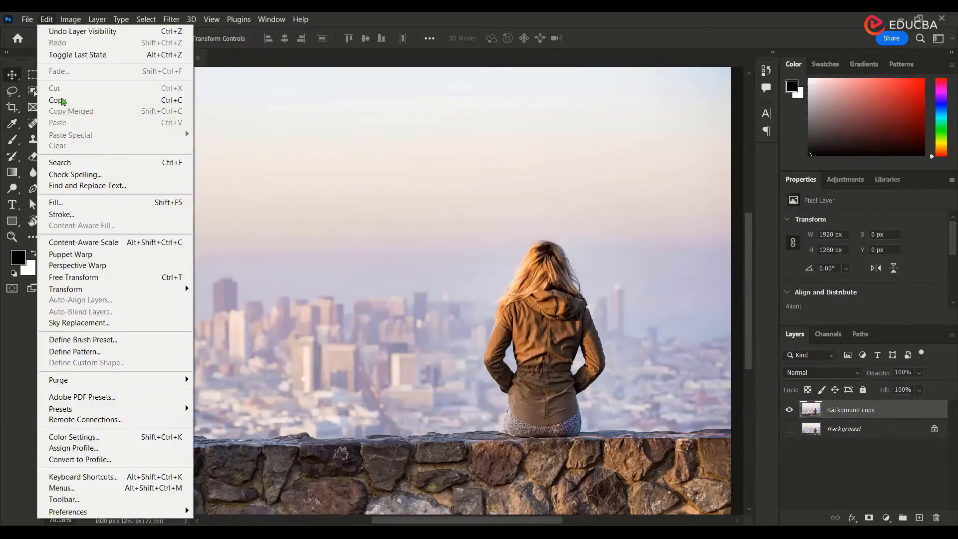
Launch Edit > Sky Replacement, previewing a pink-clouded sky over the city.
click(118, 325)
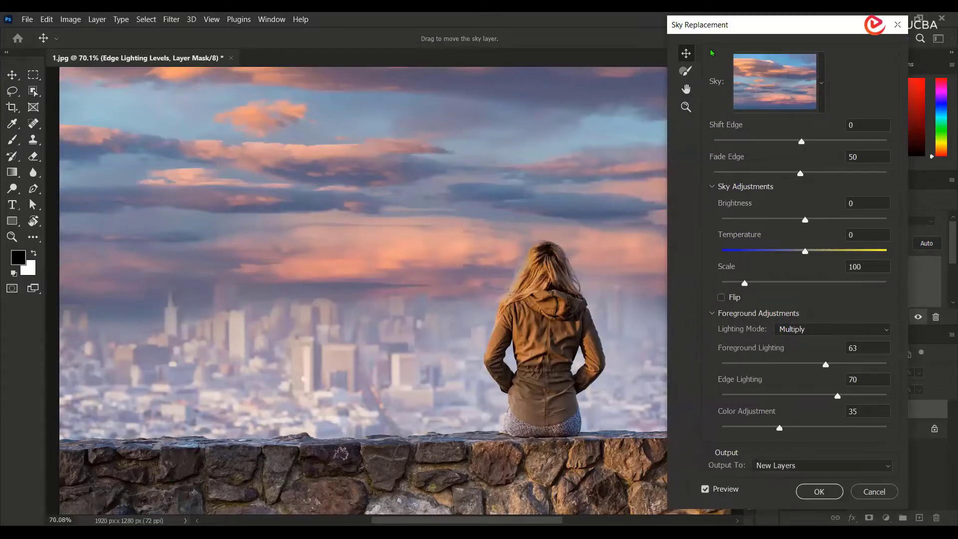
Expand the Sunsets preset folder and apply its first sunset sky.
click(721, 85)
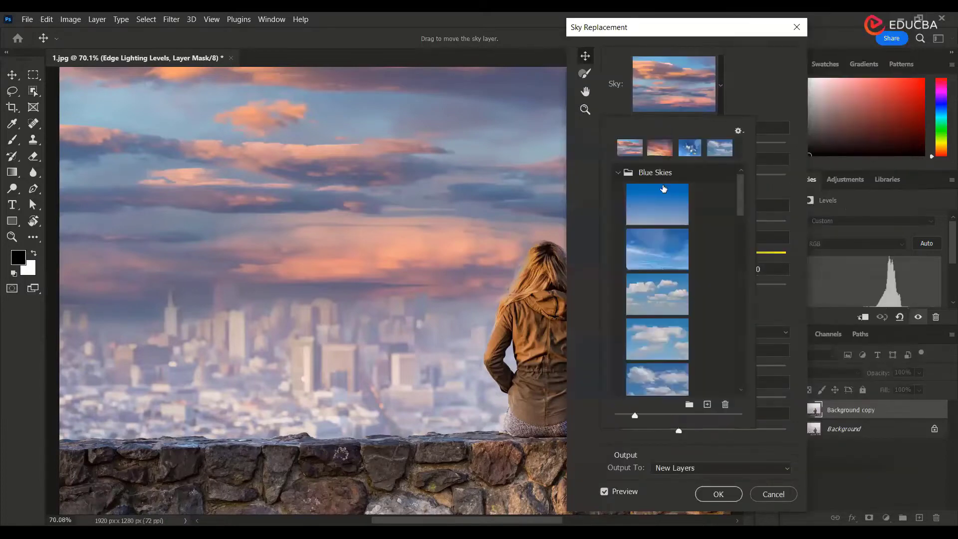
click(619, 172)
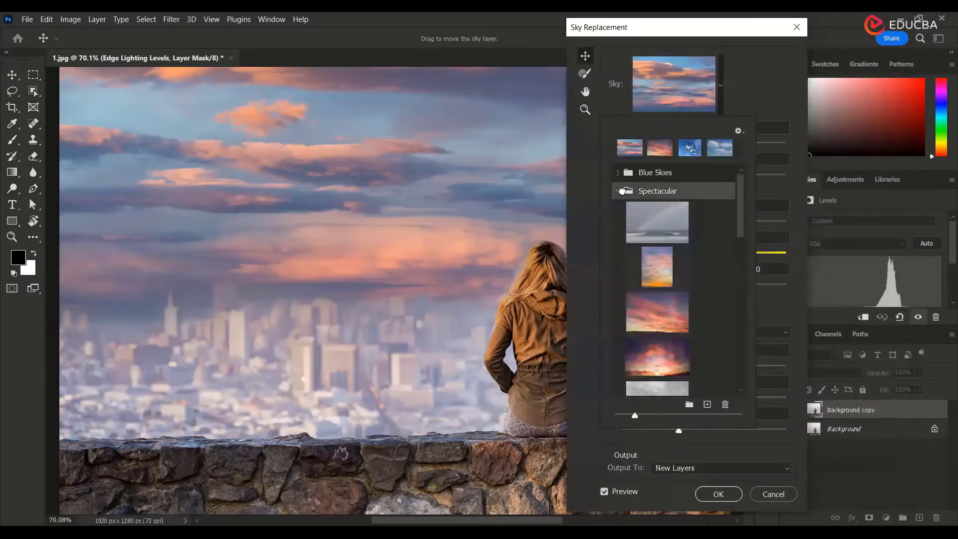
click(620, 192)
click(619, 210)
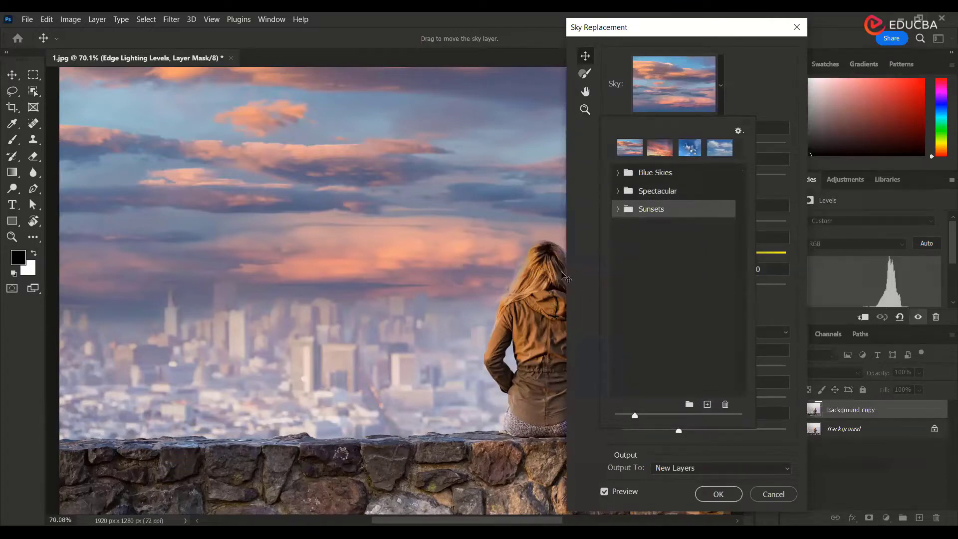
click(618, 209)
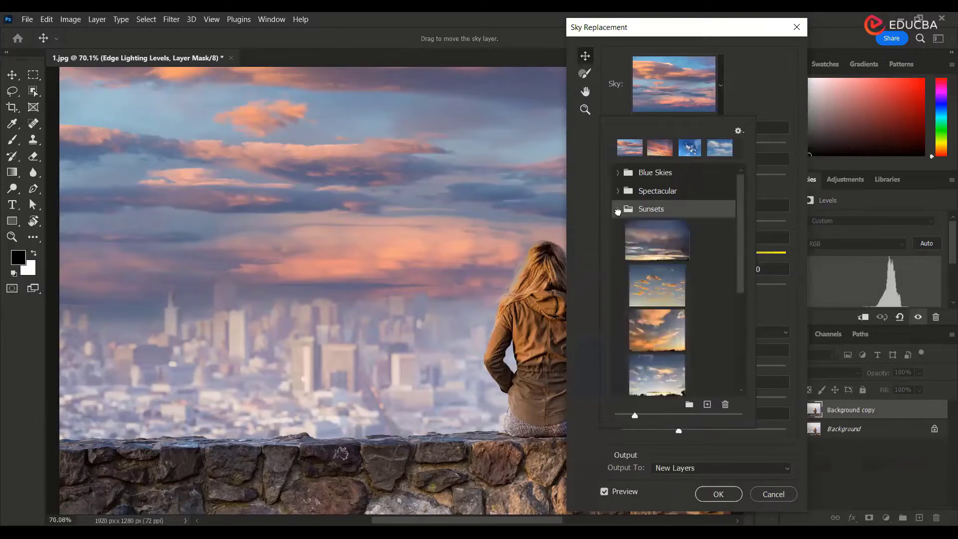
click(668, 248)
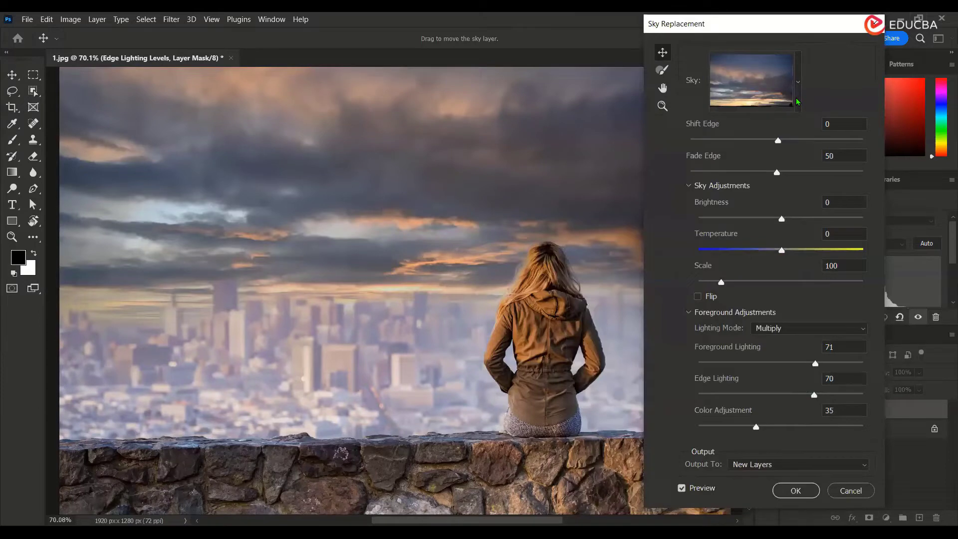
Cycle through the Sunsets skies, ending on the blue-to-orange gradient sky.
click(797, 102)
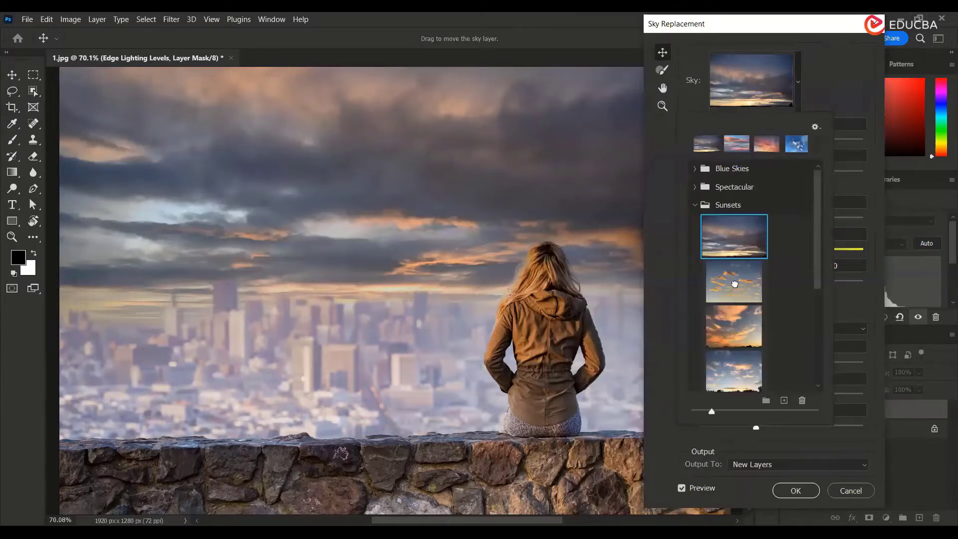
click(736, 287)
click(759, 326)
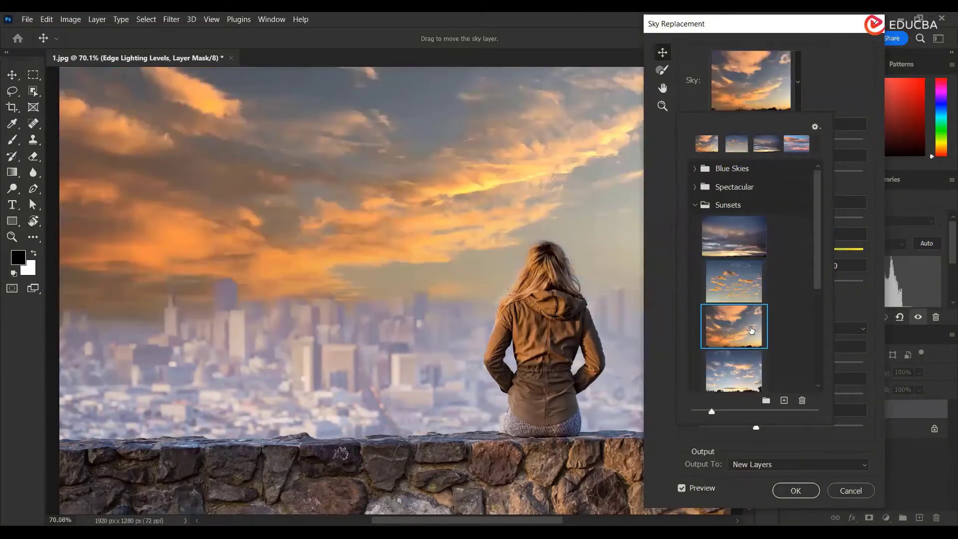
scroll(746, 331, down, 2)
click(746, 330)
scroll(744, 334, down, 2)
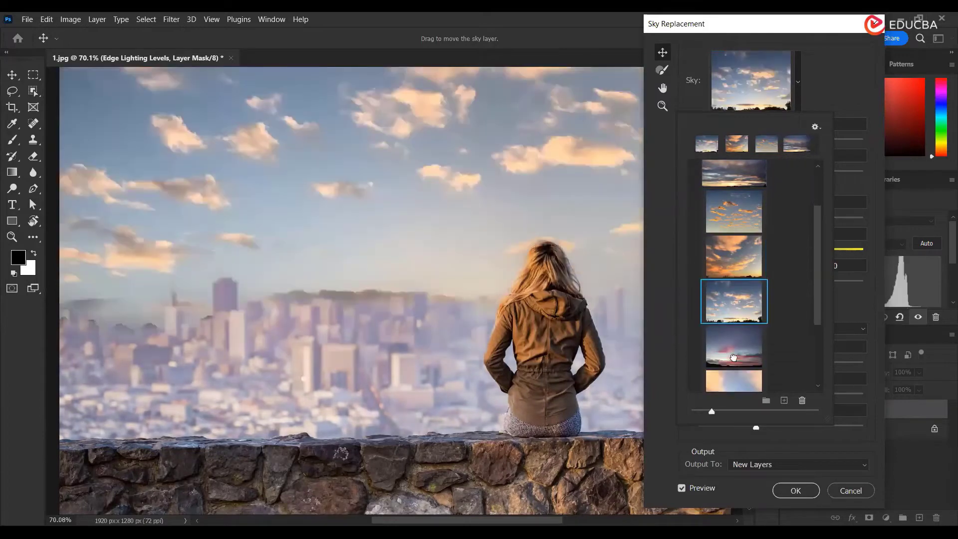
click(738, 356)
scroll(739, 357, down, 3)
click(741, 350)
scroll(743, 349, down, 3)
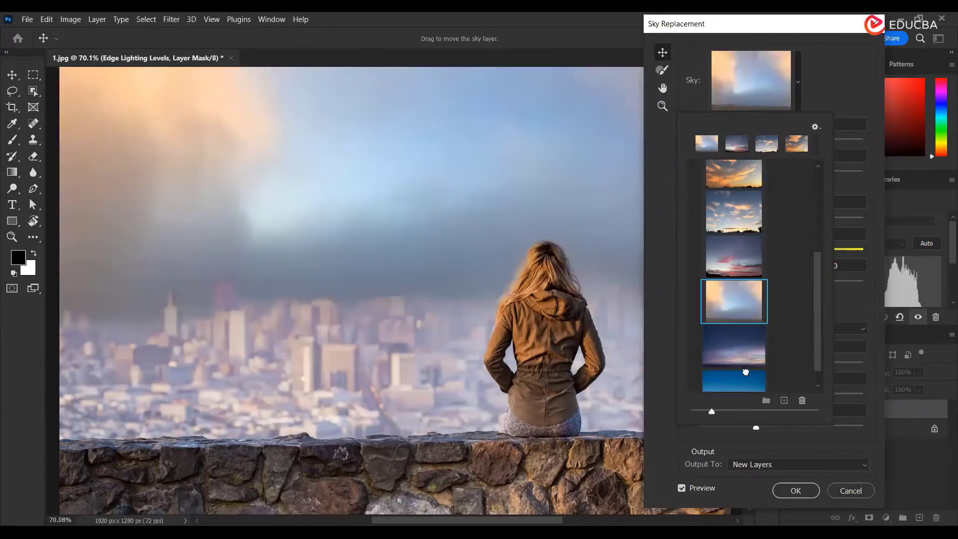
click(743, 378)
scroll(801, 356, down, 1)
scroll(783, 348, up, 10)
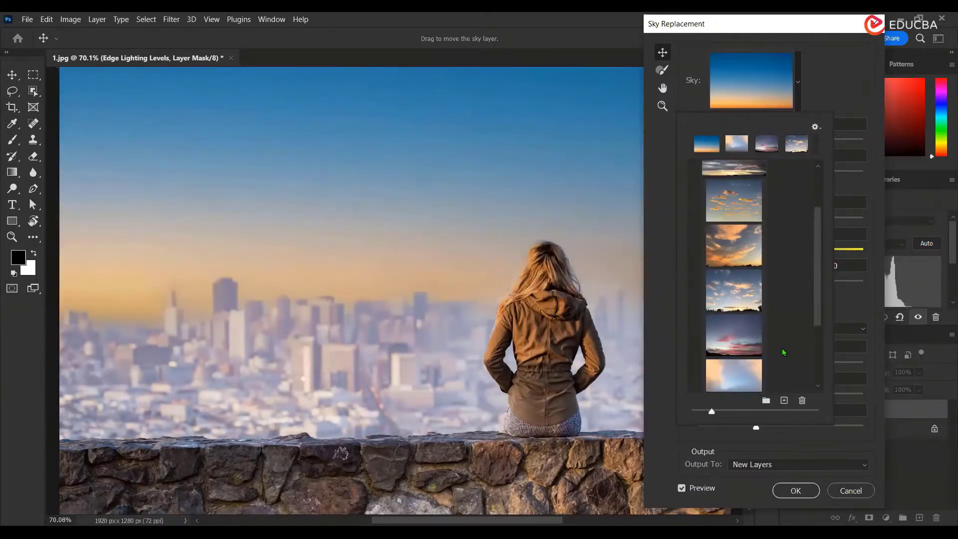
Preview Spectacular skies: pink-clouded, pink-and-blue, dark storm-cloud and scattered-cloud blue.
scroll(774, 333, up, 2)
click(696, 187)
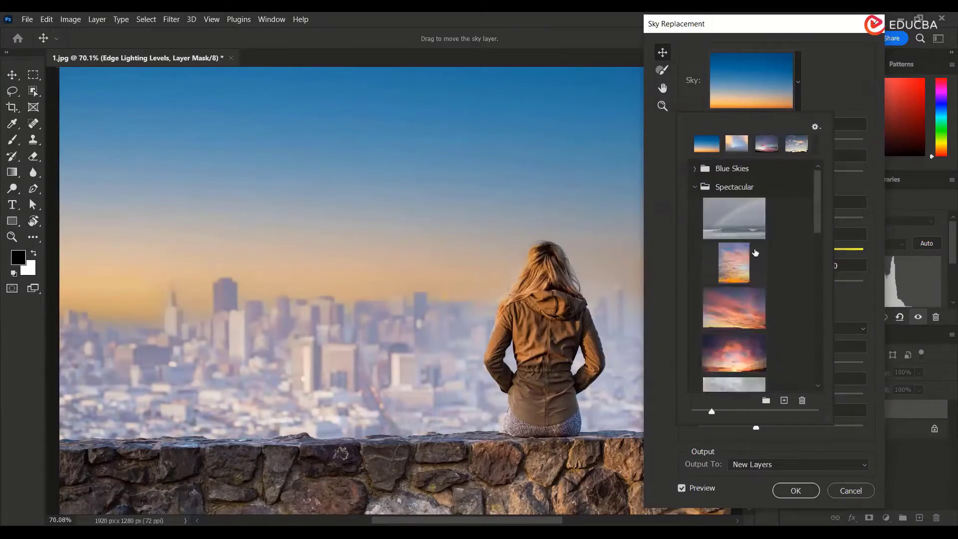
click(748, 299)
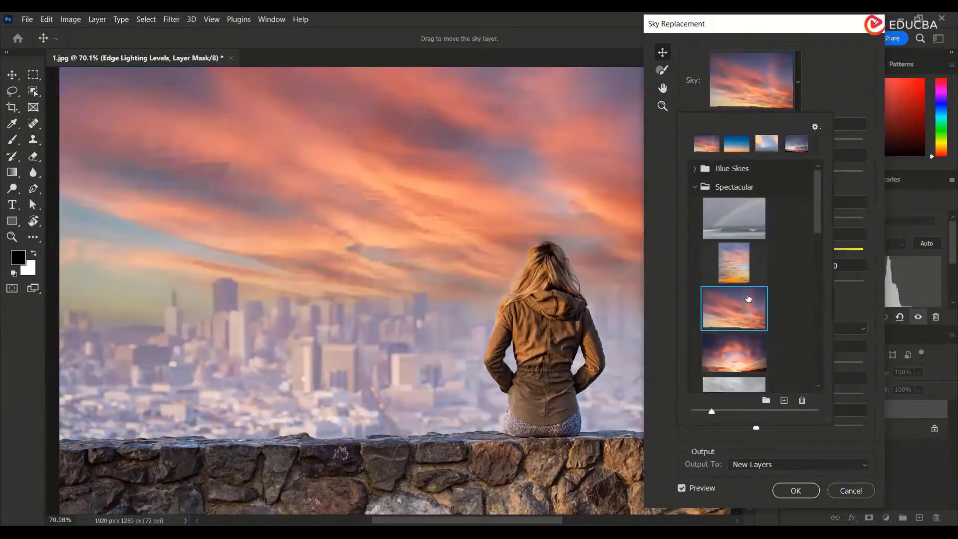
click(752, 346)
scroll(751, 344, down, 2)
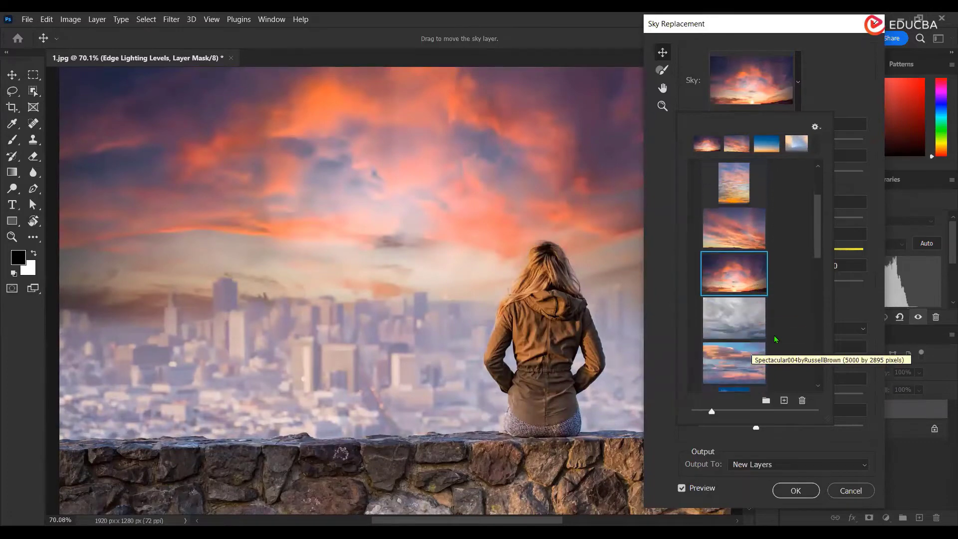
click(749, 335)
scroll(749, 329, down, 3)
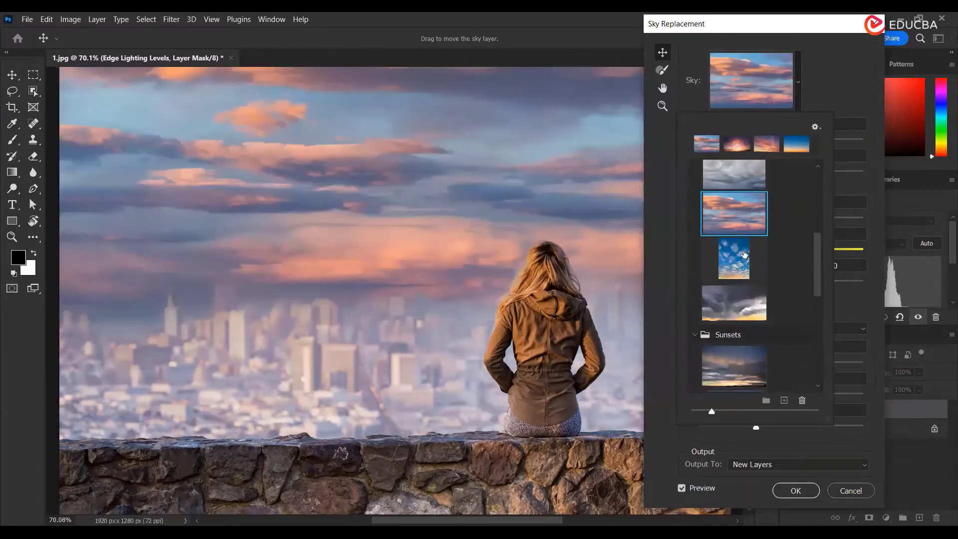
click(751, 296)
click(734, 258)
scroll(802, 279, up, 5)
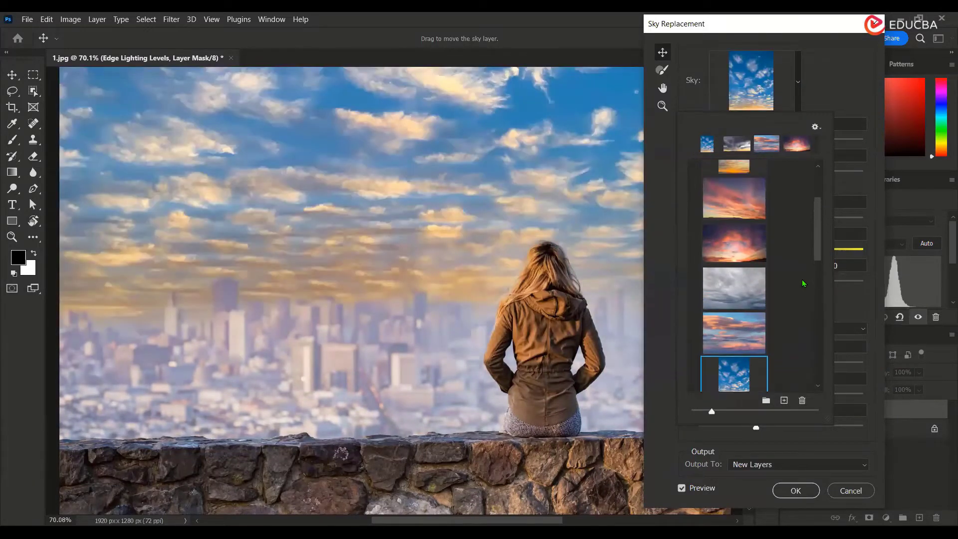
scroll(802, 279, up, 3)
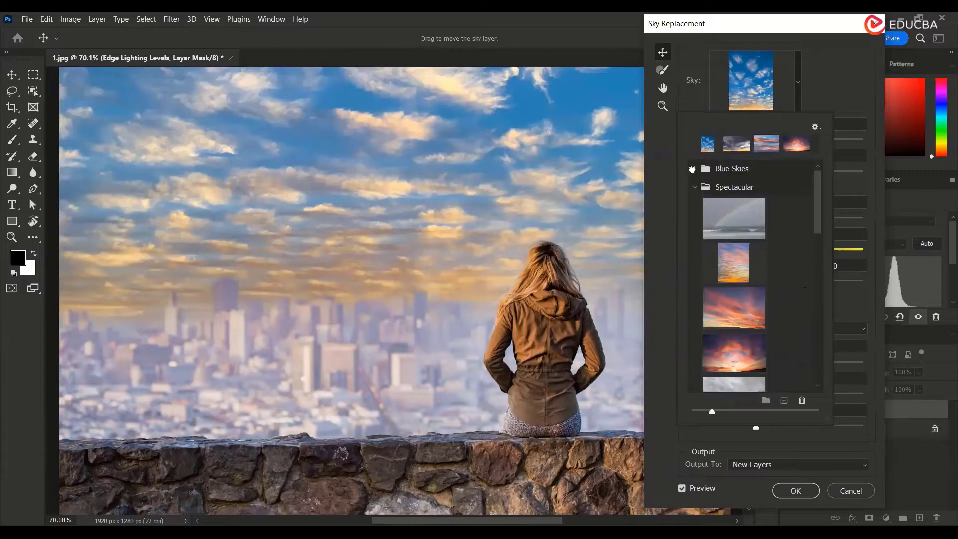
Preview Blue Skies presets: deep blue wispy, mackerel cloud and rainbow skies.
click(695, 169)
scroll(789, 305, down, 3)
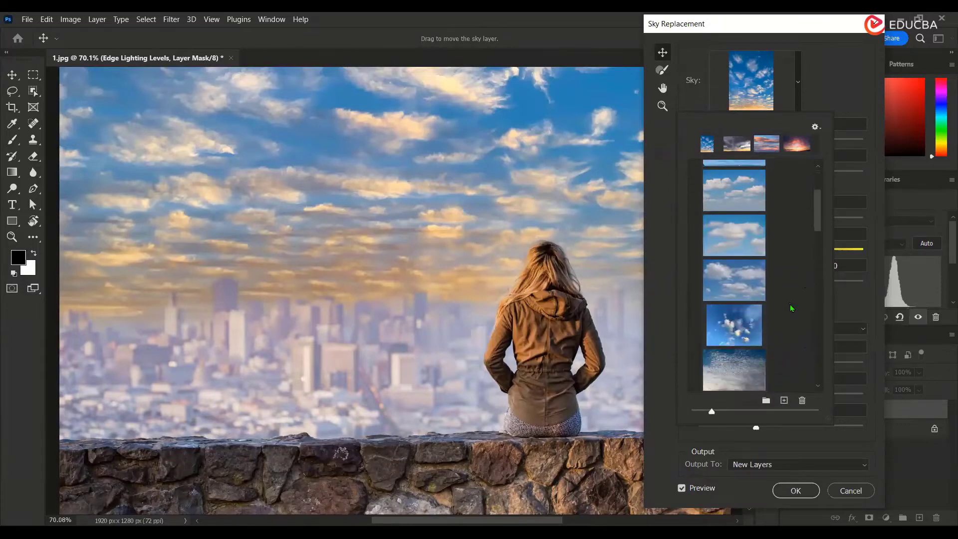
scroll(789, 307, down, 1)
click(753, 272)
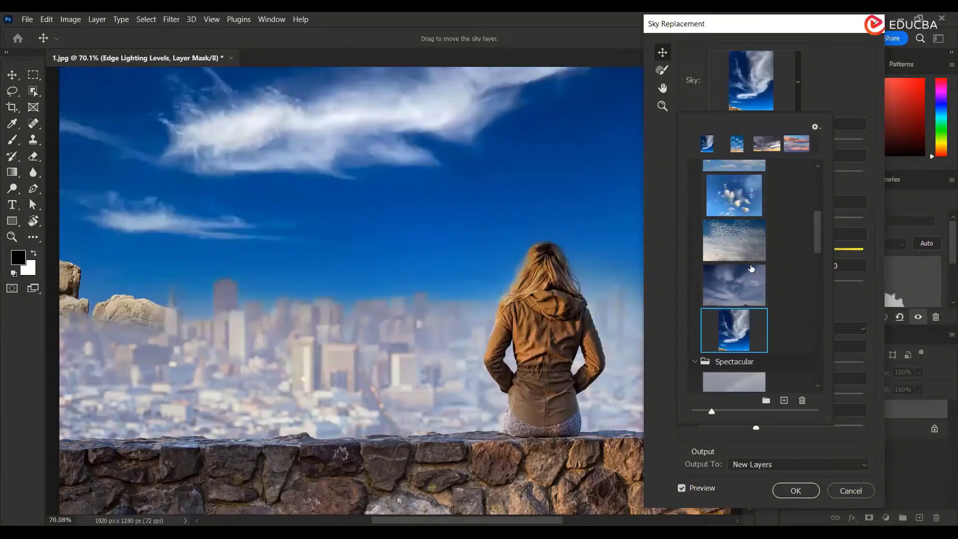
click(748, 230)
scroll(792, 287, down, 4)
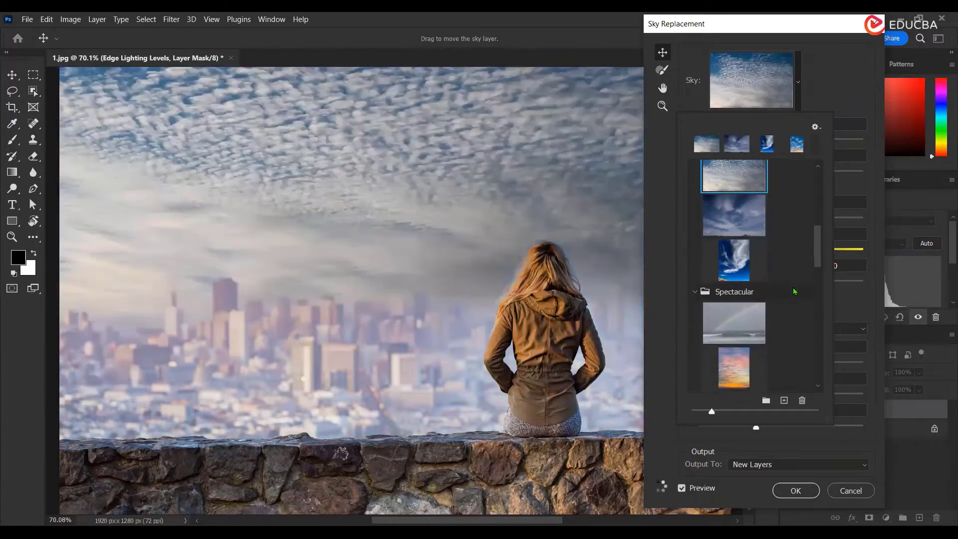
click(743, 232)
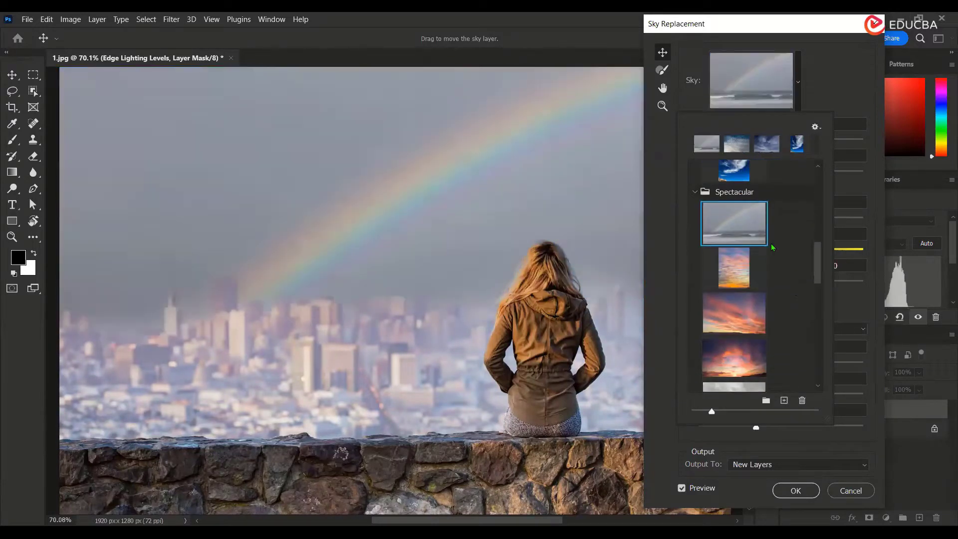
scroll(798, 294, down, 3)
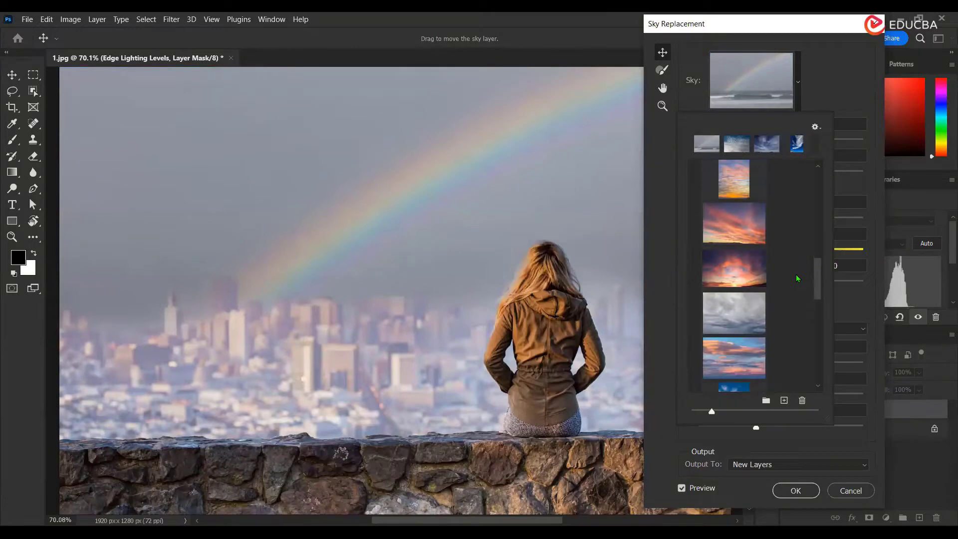
Compare orange sunset skies and settle on the streaky pink-orange one.
click(748, 229)
click(742, 182)
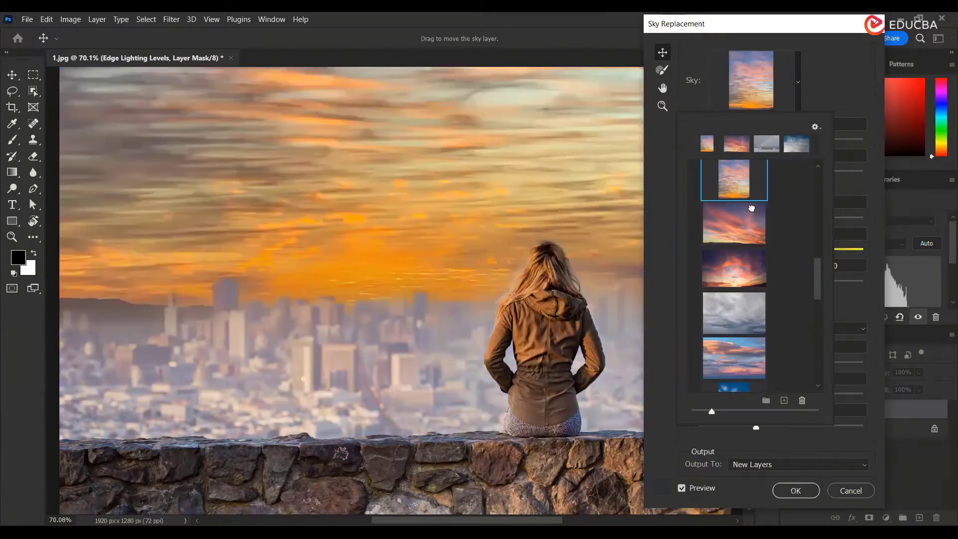
click(762, 234)
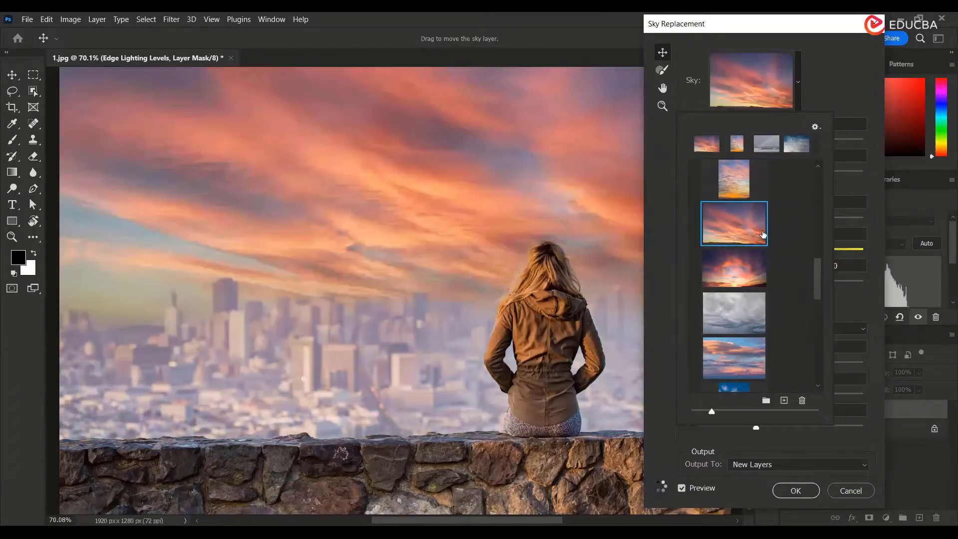
click(835, 79)
scroll(473, 265, up, 2)
scroll(473, 265, down, 3)
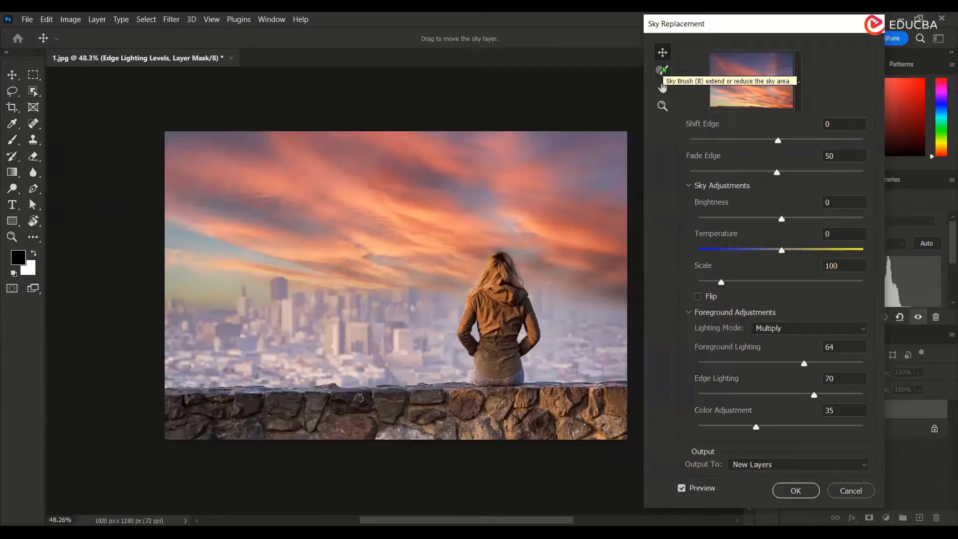
Enlarge the Sky Brush and paint the sky area lower along the city horizon.
click(662, 71)
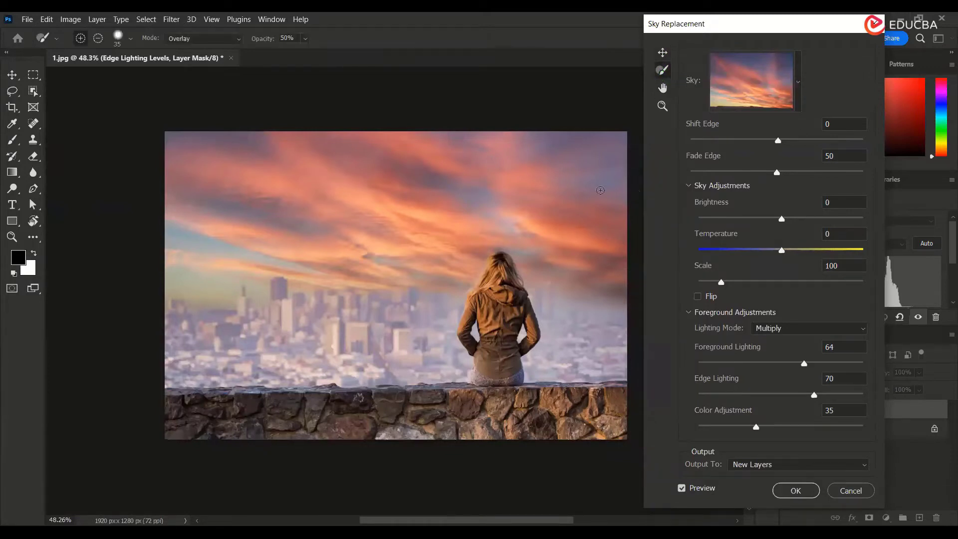
key(bracketright)
click(566, 190)
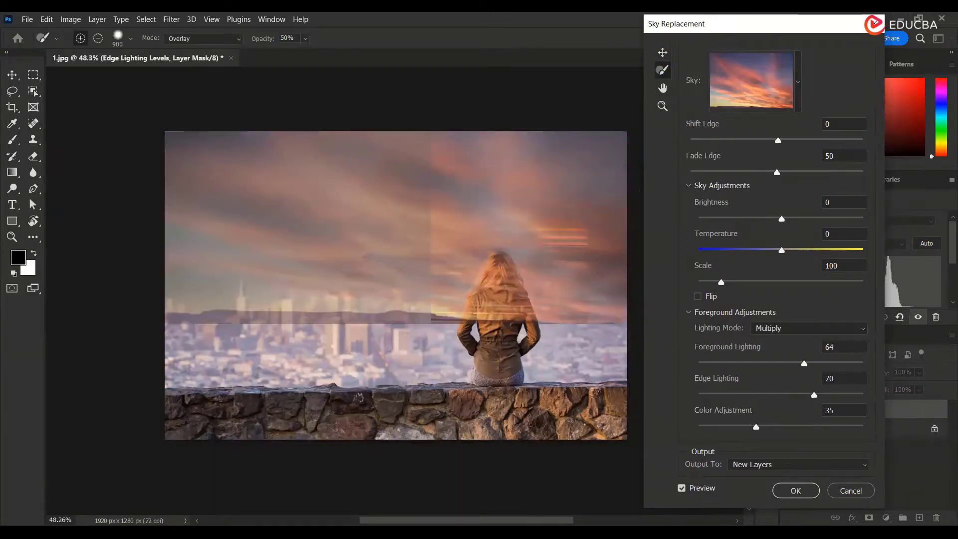
Return to Sky Move, then set Shift Edge 5 and Fade Edge 48.
key(v)
drag(805, 145, 823, 143)
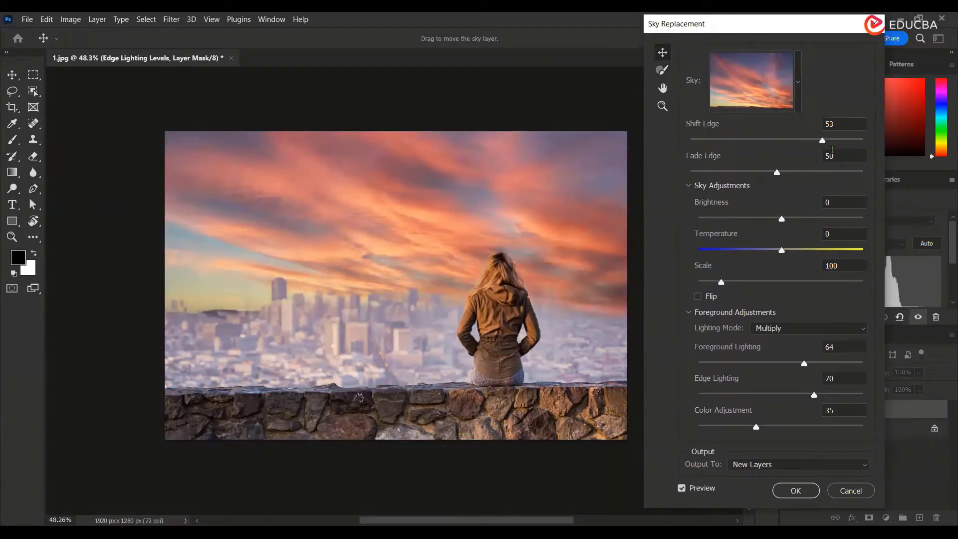
drag(847, 142, 783, 143)
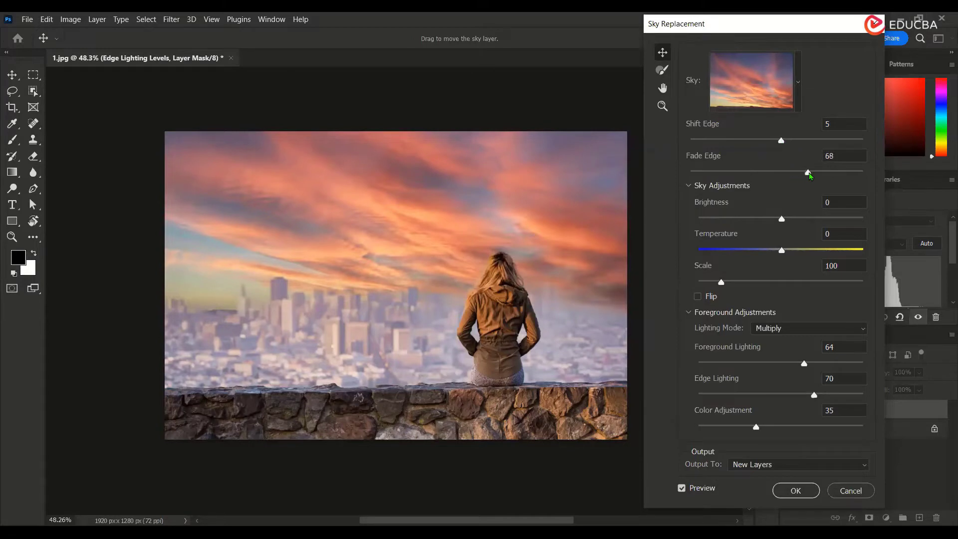
drag(811, 175, 661, 182)
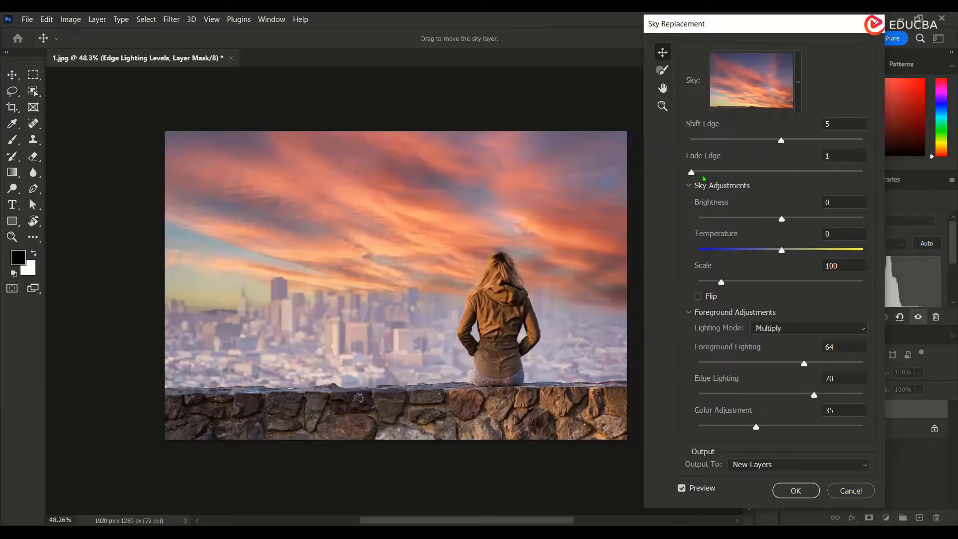
drag(710, 177, 776, 174)
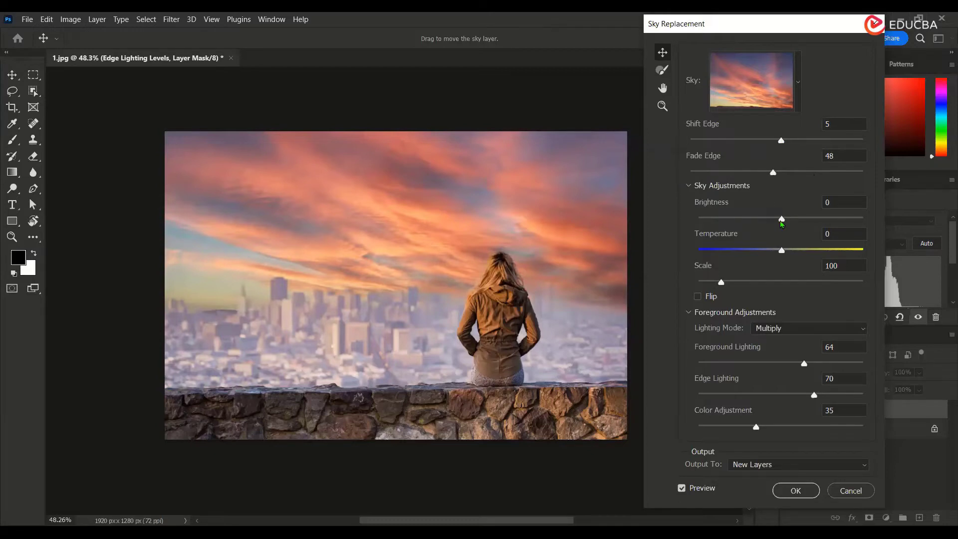
Set sky Brightness to 3 and warm Temperature to 49 in Sky Adjustments.
mouse_move(783, 225)
mouse_down()
mouse_move(717, 222)
mouse_move(831, 223)
mouse_move(786, 224)
mouse_up()
drag(782, 252, 719, 252)
drag(795, 255, 879, 256)
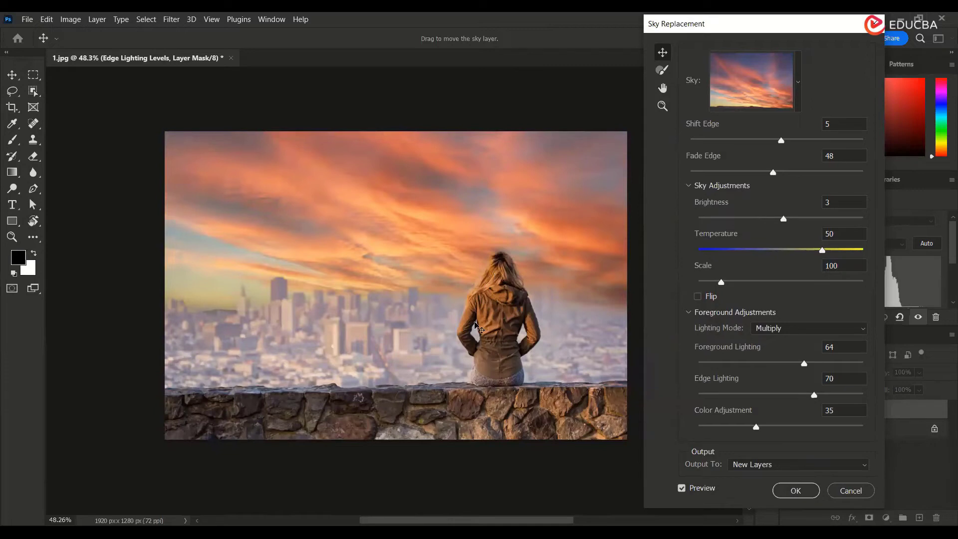
click(821, 250)
Raise the sky Scale to 164 and turn off Flip.
mouse_move(704, 266)
mouse_down()
mouse_move(756, 270)
mouse_move(659, 267)
mouse_move(709, 267)
mouse_up()
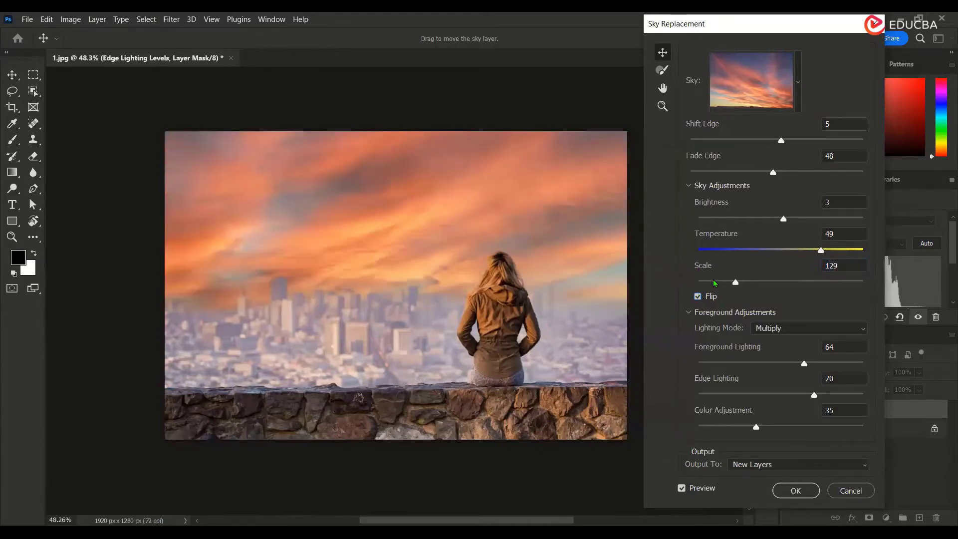
click(698, 296)
drag(707, 269, 723, 271)
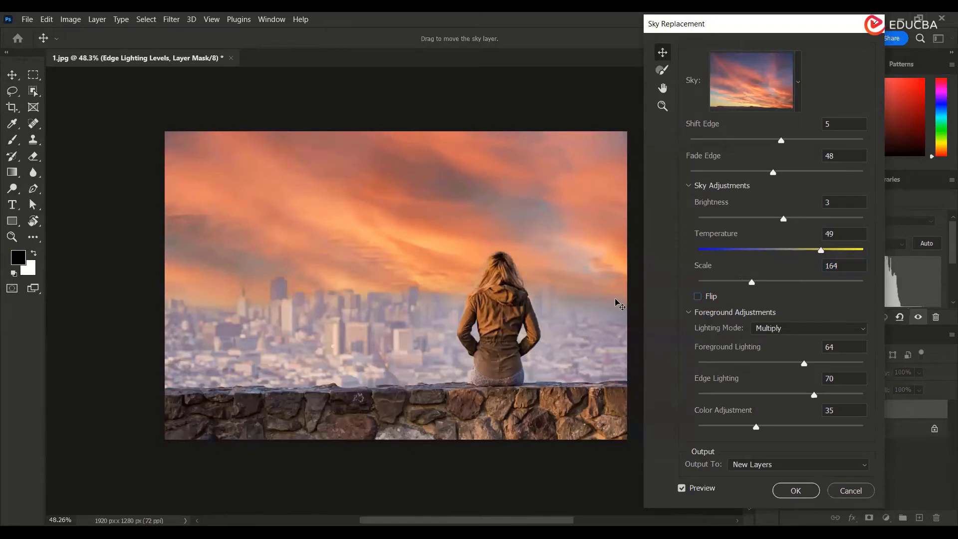
Set the foreground Lighting Mode to Multiply after trying Screen.
click(797, 328)
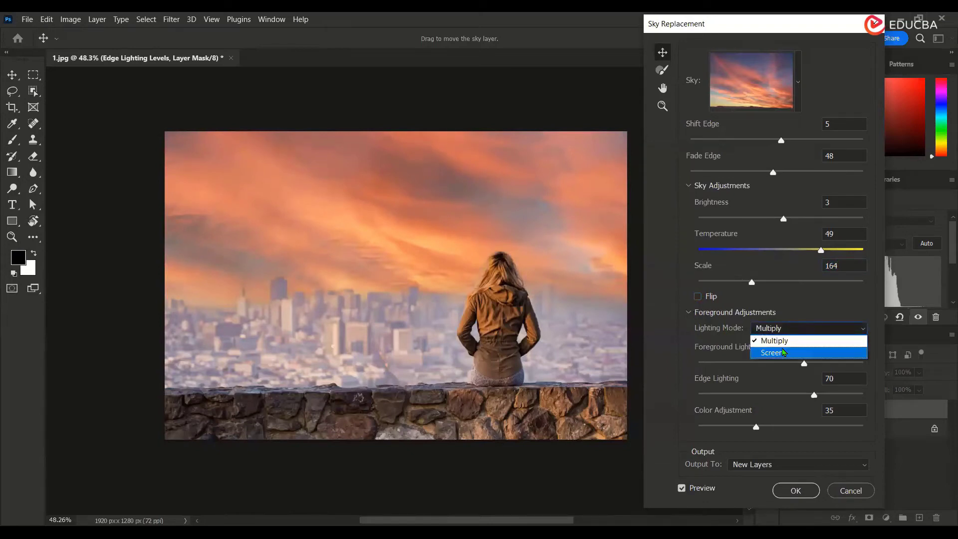
click(784, 353)
click(794, 328)
click(791, 341)
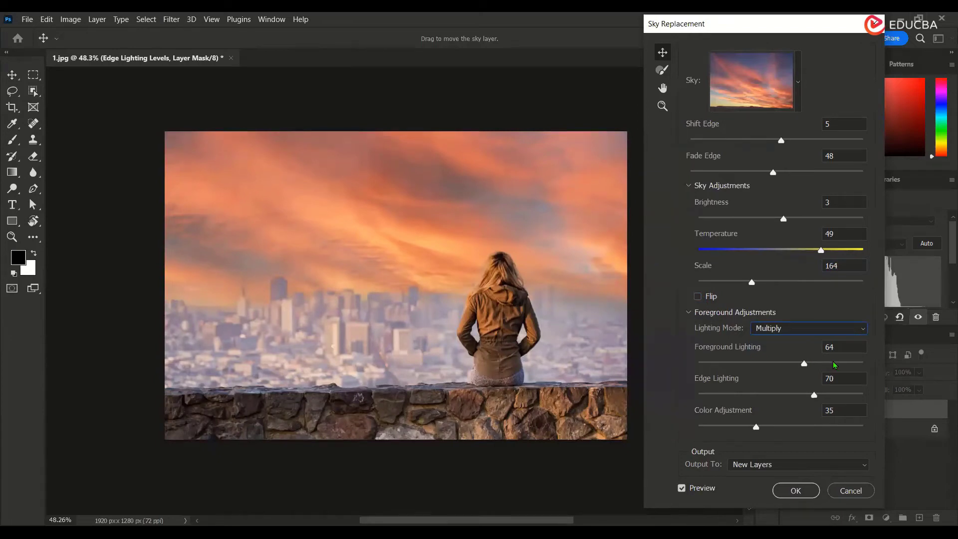
Set Foreground Lighting 63, Edge Lighting 53 and Color Adjustment 84.
drag(852, 364, 766, 364)
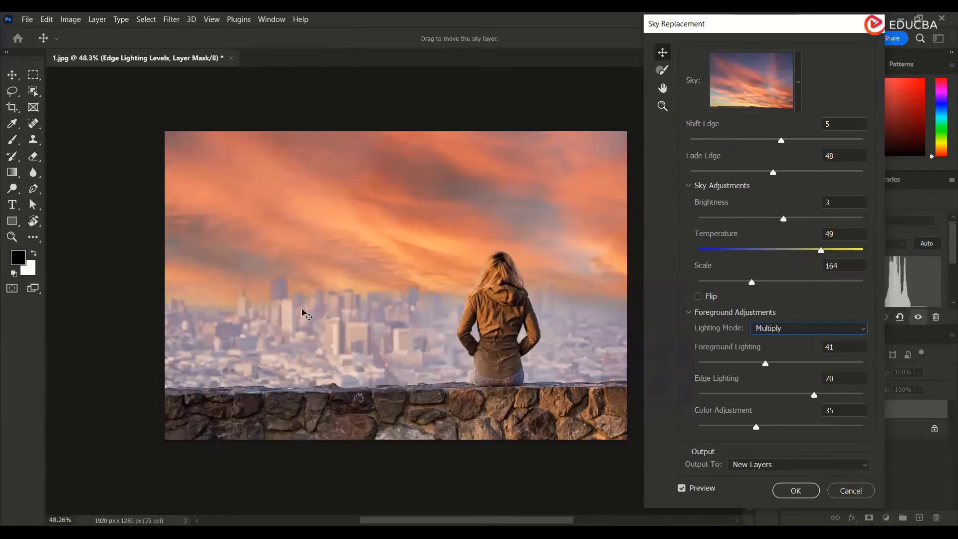
click(802, 363)
drag(814, 395, 699, 398)
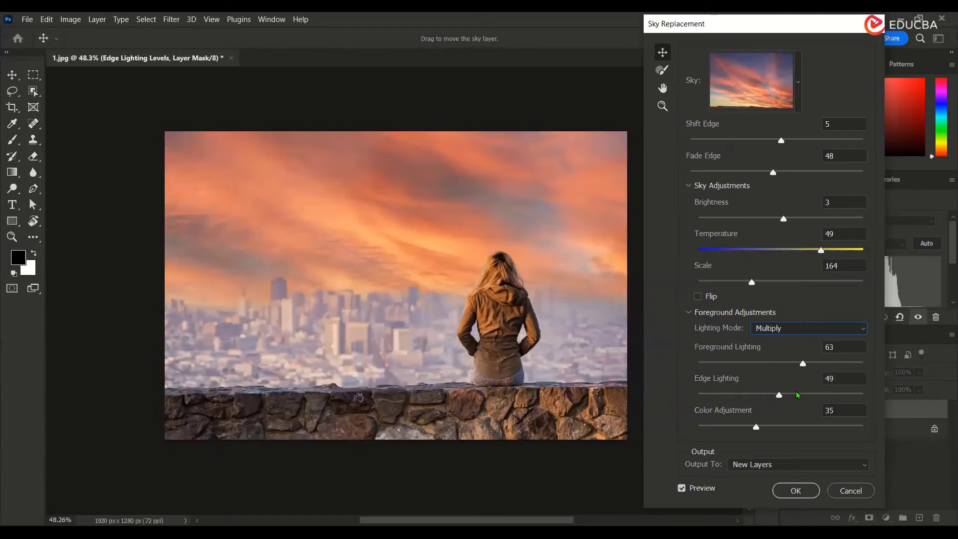
click(831, 394)
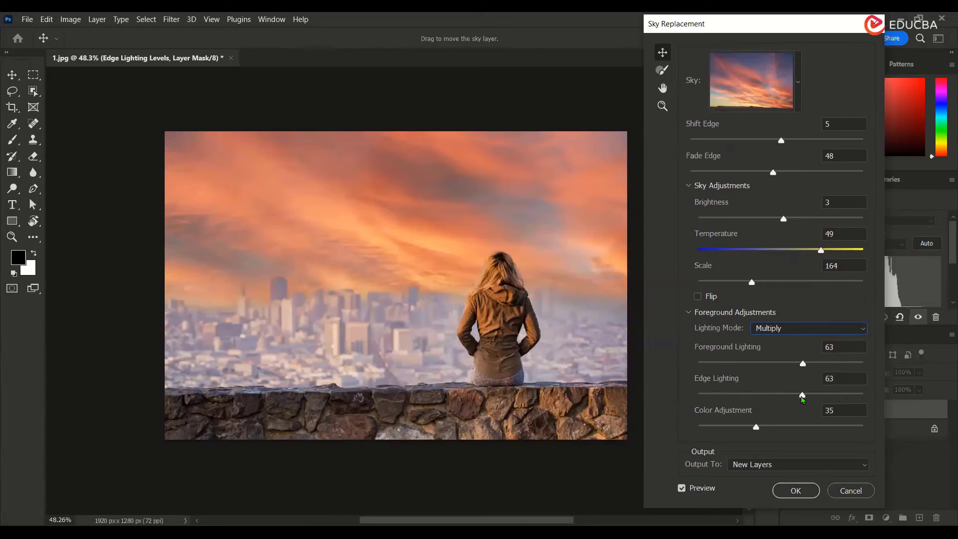
mouse_move(802, 400)
mouse_down()
mouse_move(777, 398)
mouse_move(787, 398)
mouse_up()
mouse_move(724, 414)
mouse_down()
mouse_move(744, 416)
mouse_move(711, 413)
mouse_move(739, 415)
mouse_up()
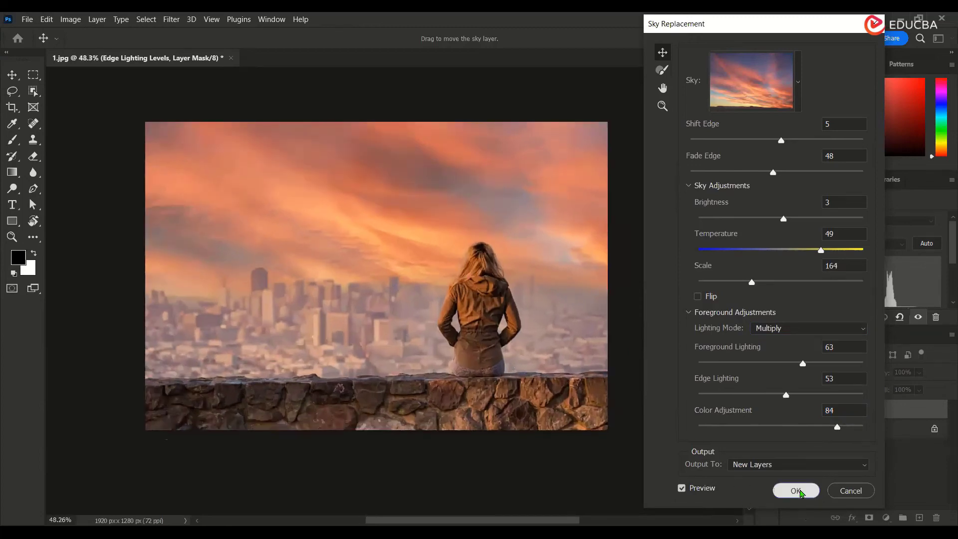
click(740, 466)
click(752, 489)
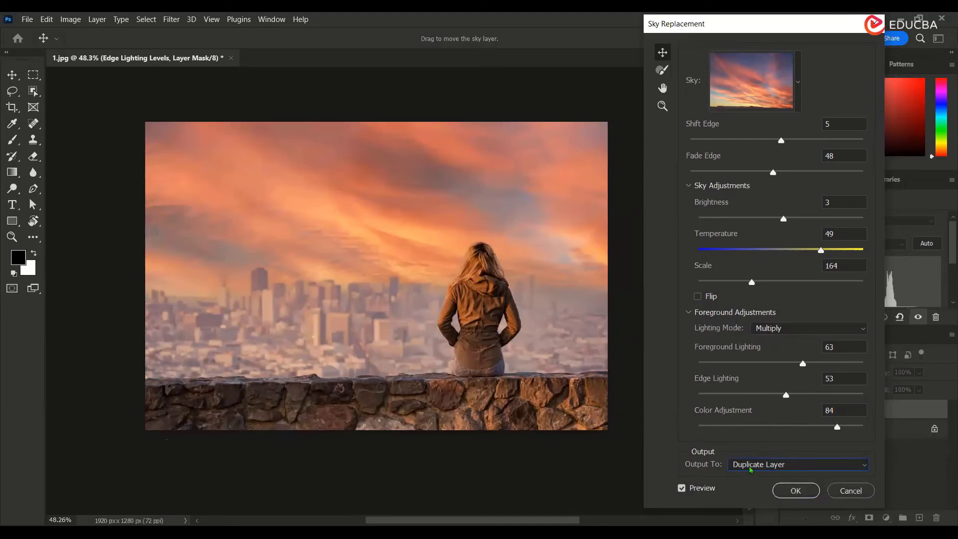
click(752, 468)
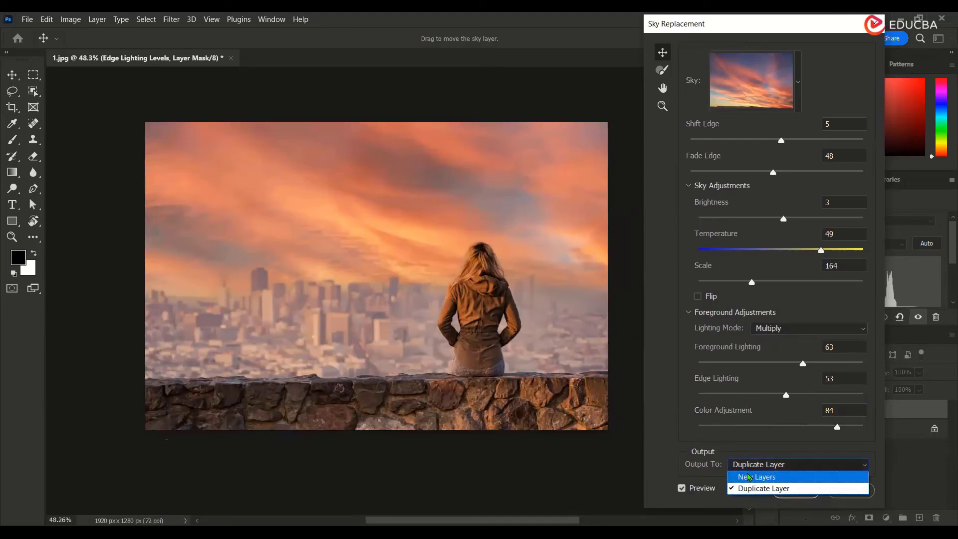
click(749, 476)
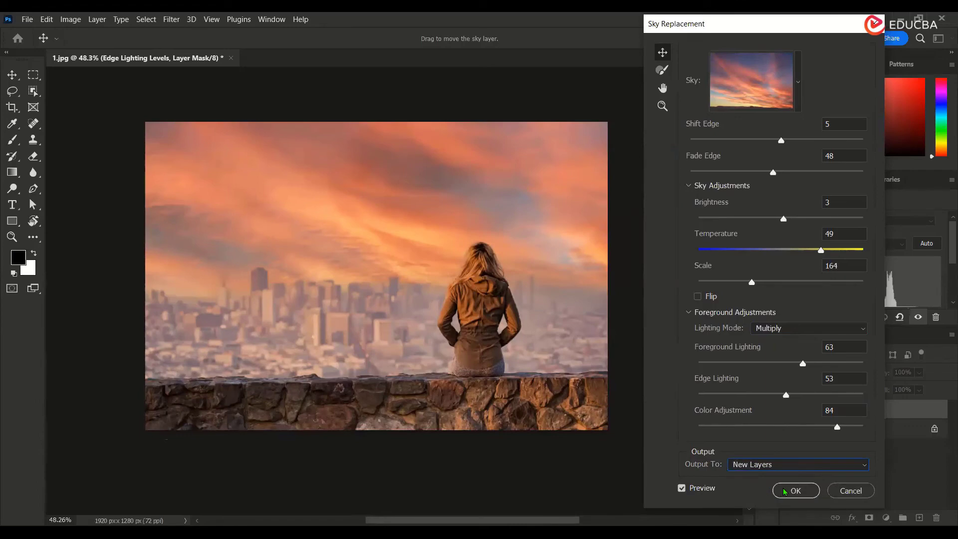
click(682, 488)
click(682, 489)
click(682, 489)
click(682, 488)
click(682, 489)
click(682, 488)
click(682, 488)
click(682, 488)
click(682, 488)
click(682, 488)
click(682, 489)
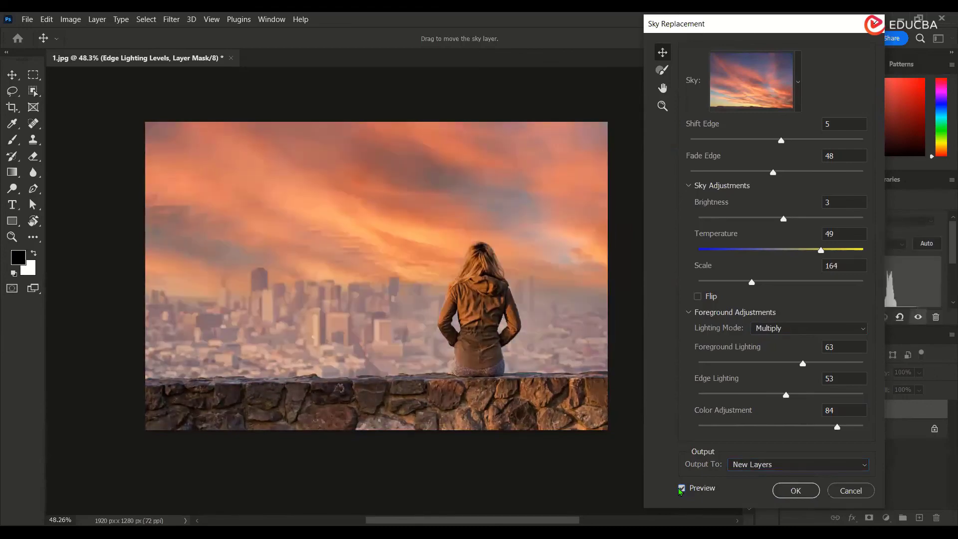
click(662, 89)
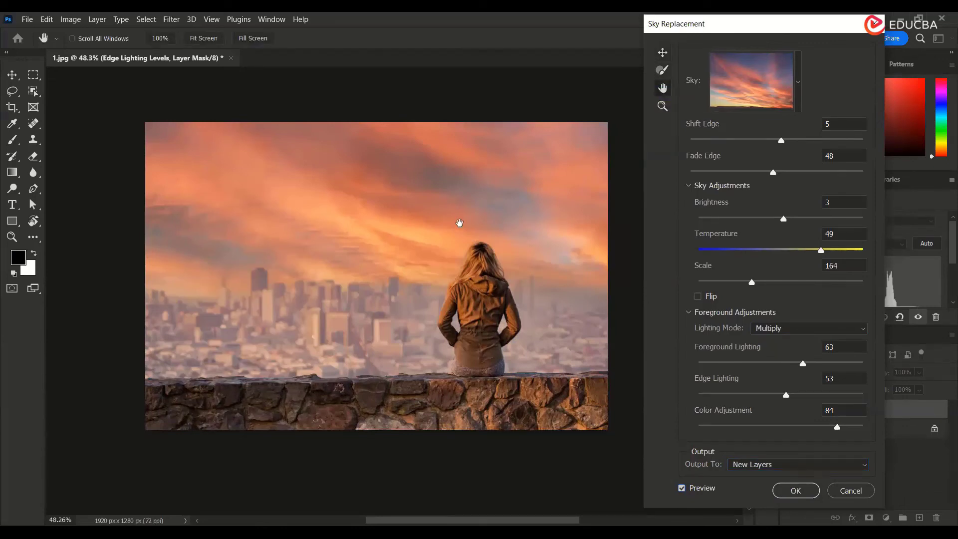
drag(449, 231, 585, 214)
click(663, 106)
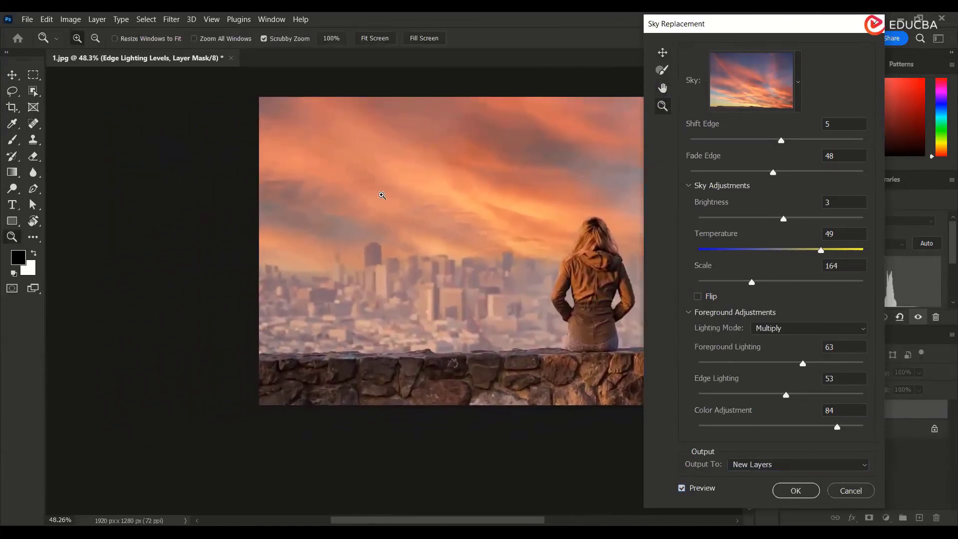
click(382, 196)
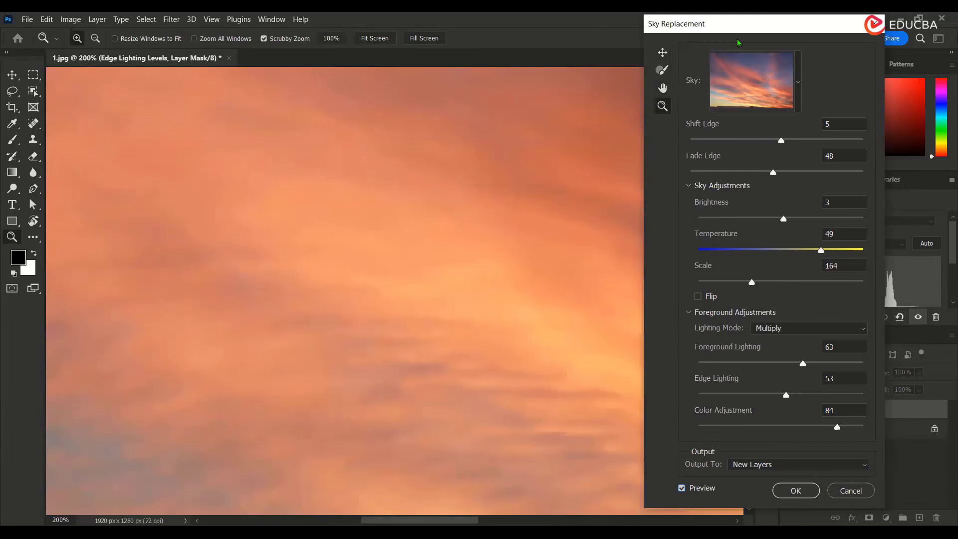
click(663, 88)
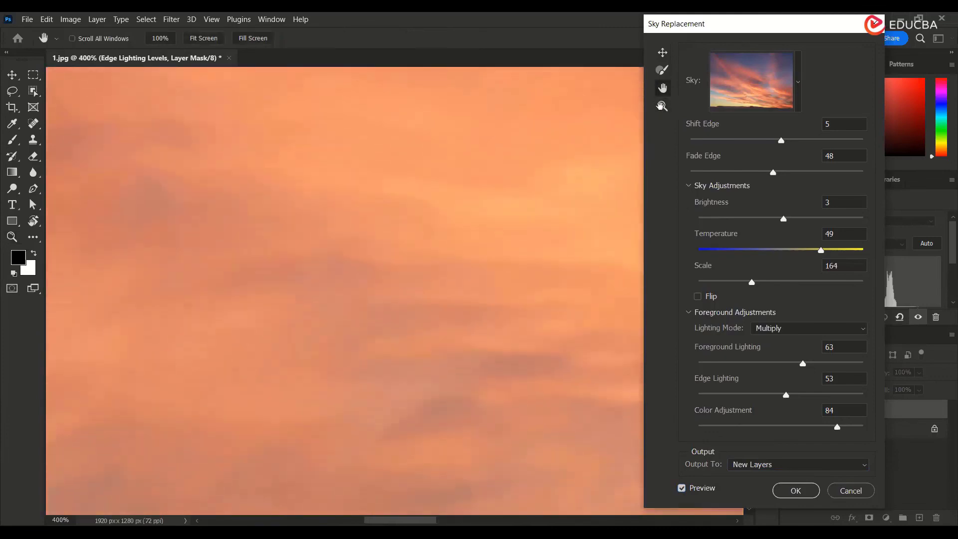
click(663, 106)
key(alt)
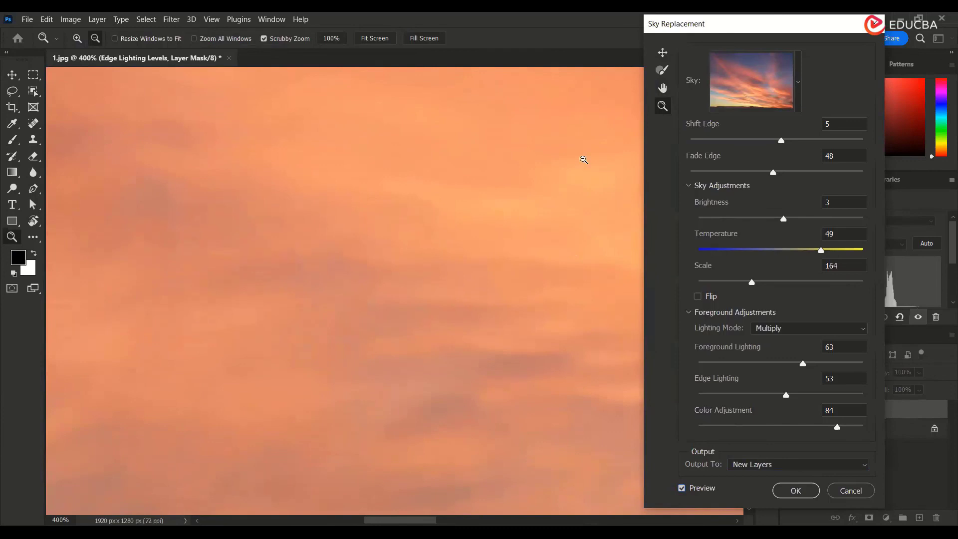
drag(597, 180, 515, 207)
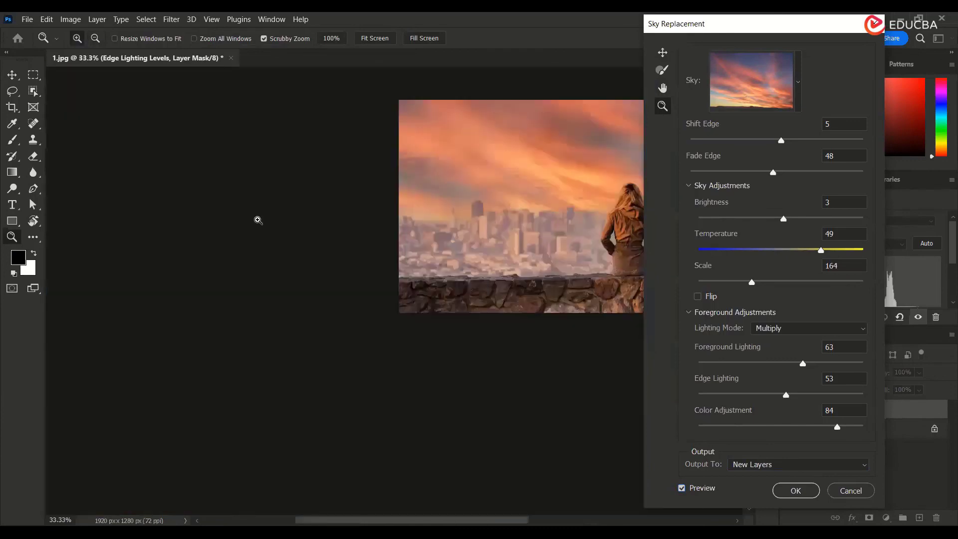
key(ctrl+0)
key(v)
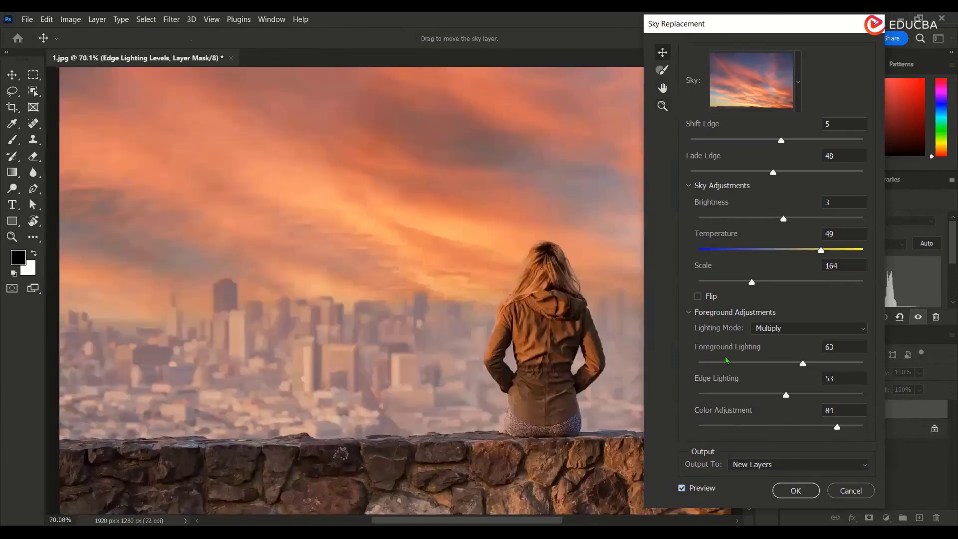